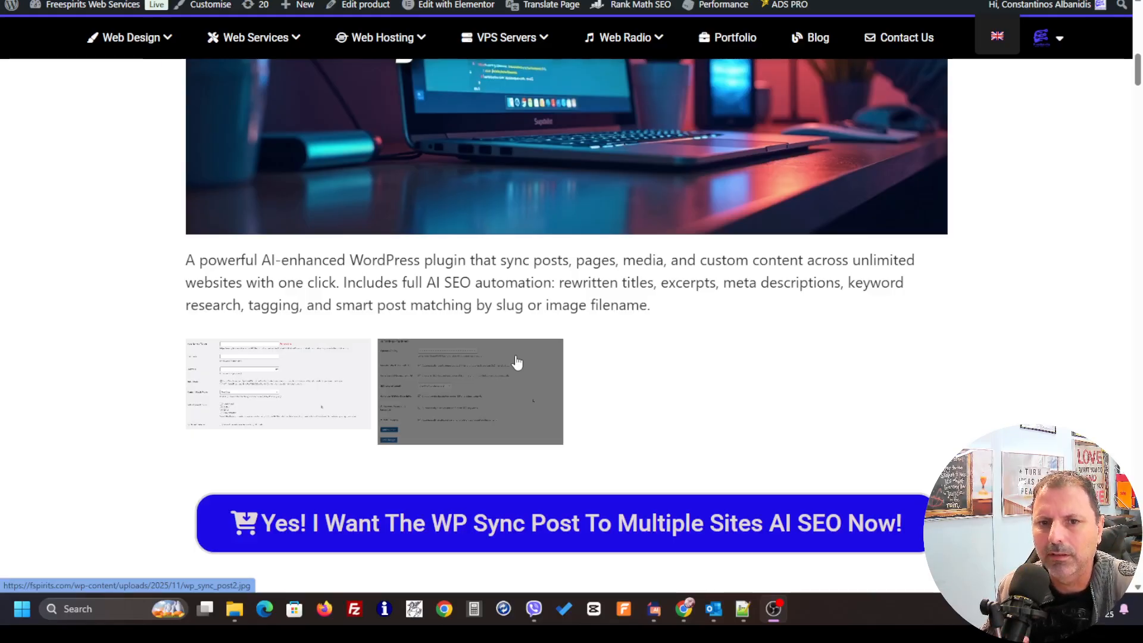
Switch to the AI Tool Detective site's Sync Post settings and go to the first target site entry.
{"action": "key", "text": "alt+Tab"}
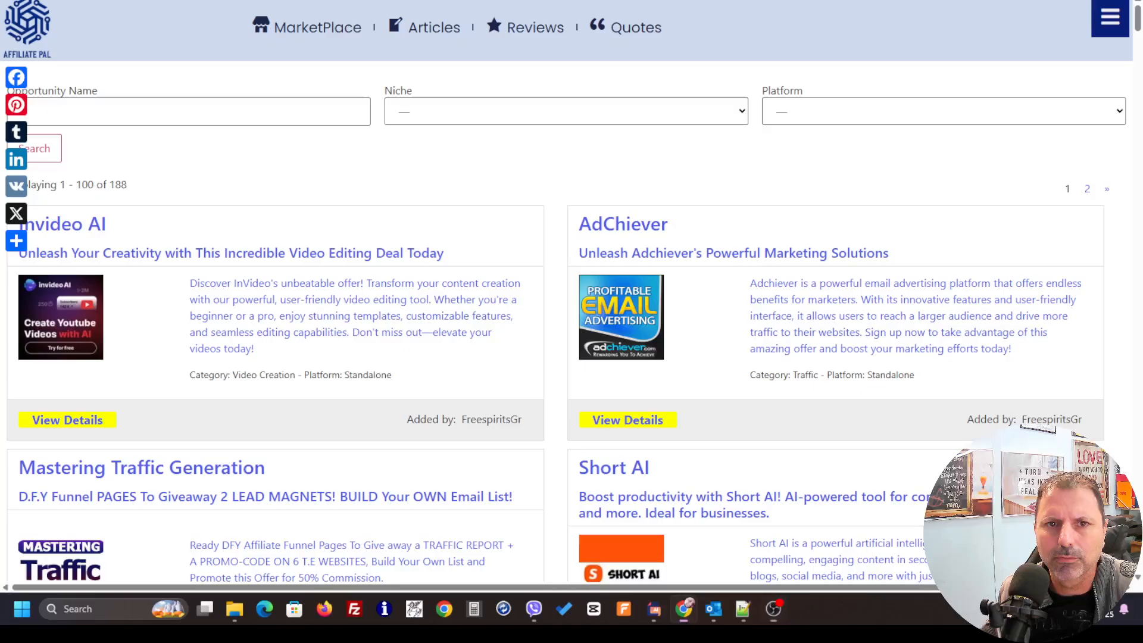
{"action": "key", "text": "ctrl+Tab"}
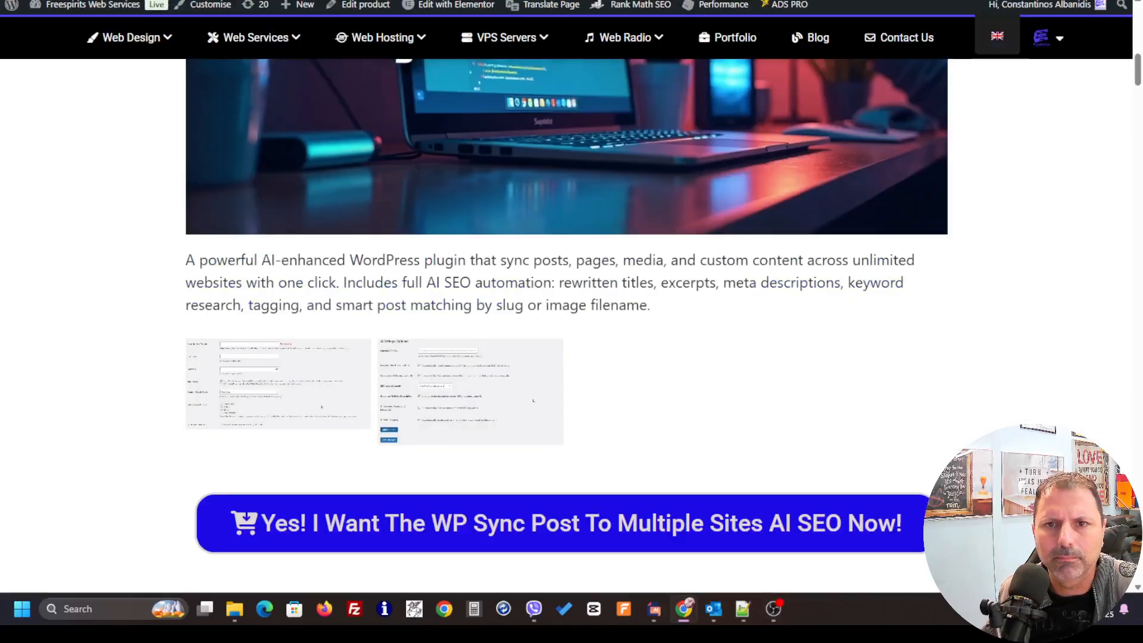
{"action": "key", "text": "ctrl+Tab"}
{"action": "scroll", "coordinate": [228, 315], "scroll_direction": "up", "scroll_amount": 2}
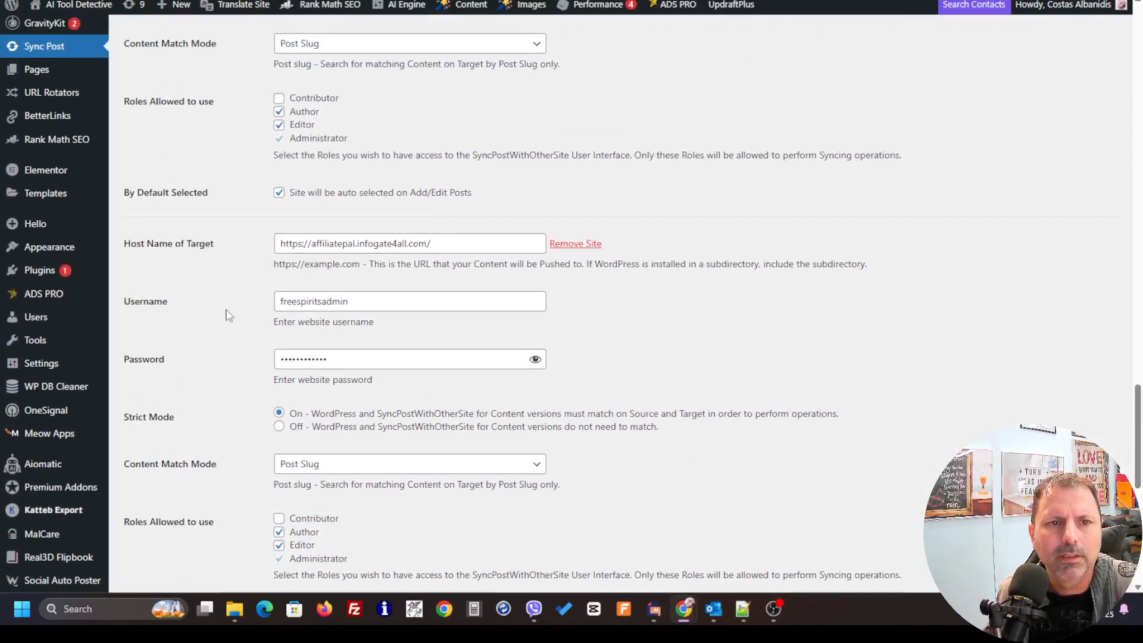
{"action": "scroll", "coordinate": [228, 316], "scroll_direction": "up", "scroll_amount": 15}
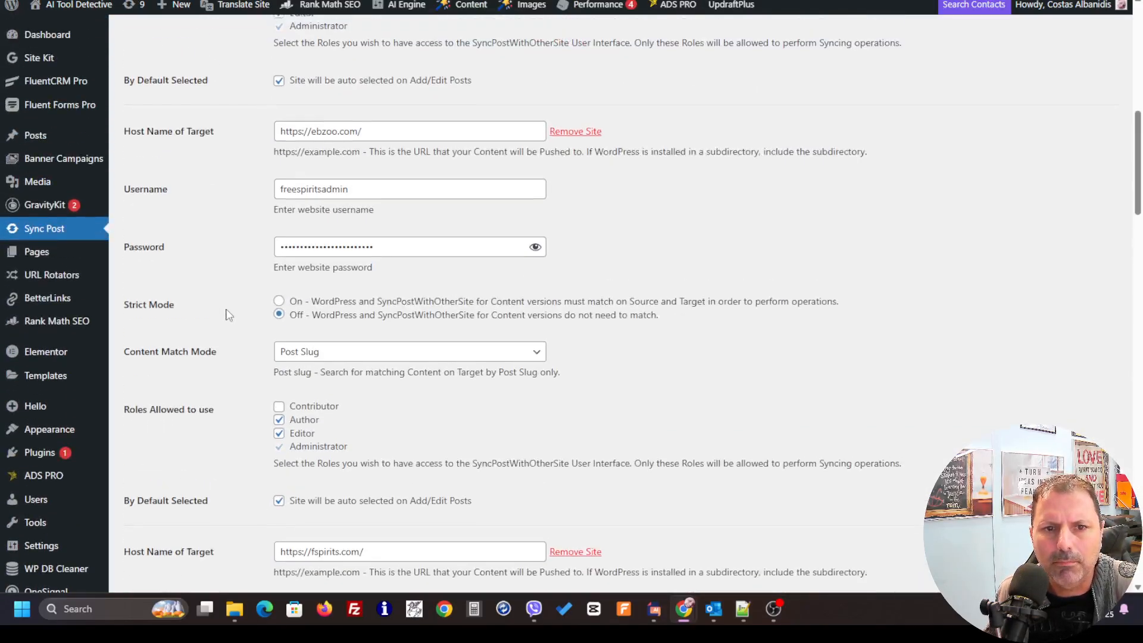
{"action": "scroll", "coordinate": [227, 315], "scroll_direction": "up", "scroll_amount": 8}
Review each target site's host name, login fields, Strict Mode, Content Match Mode, allowed roles and default selection.
{"action": "scroll", "coordinate": [228, 315], "scroll_direction": "down", "scroll_amount": 2}
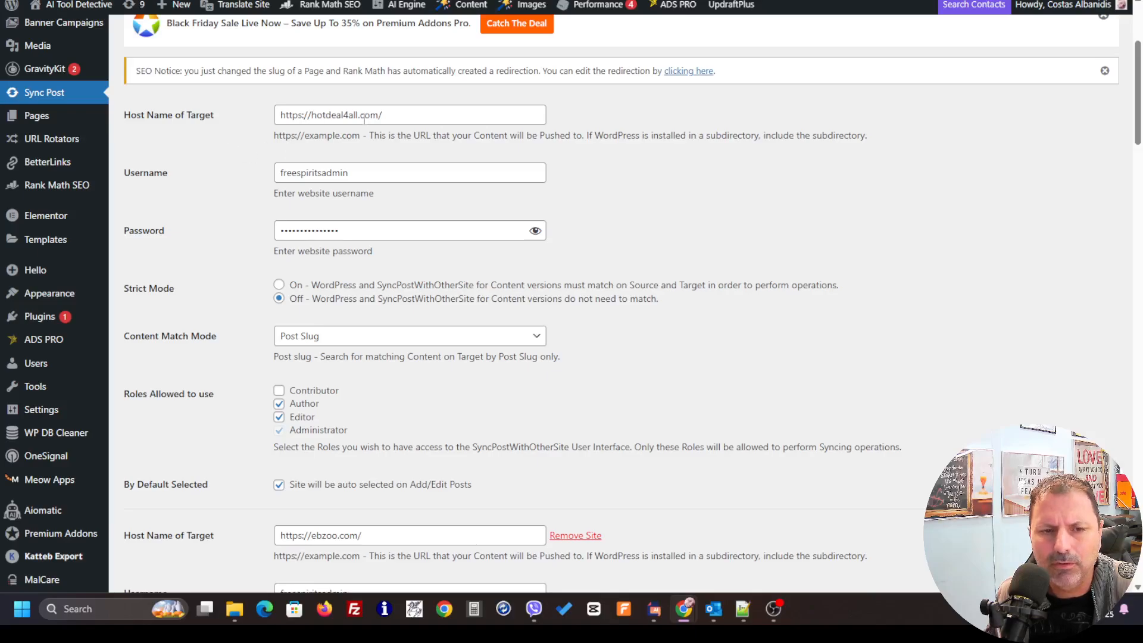
{"action": "scroll", "coordinate": [220, 356], "scroll_direction": "down", "scroll_amount": 3}
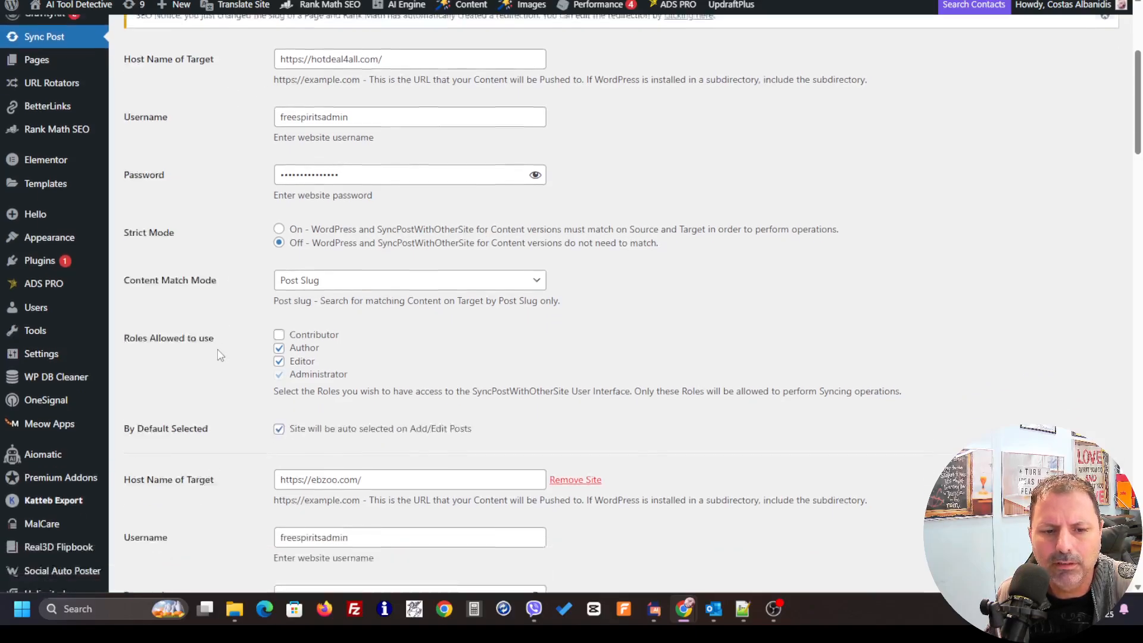
{"action": "scroll", "coordinate": [235, 376], "scroll_direction": "down", "scroll_amount": 2}
{"action": "scroll", "coordinate": [235, 376], "scroll_direction": "down", "scroll_amount": 4}
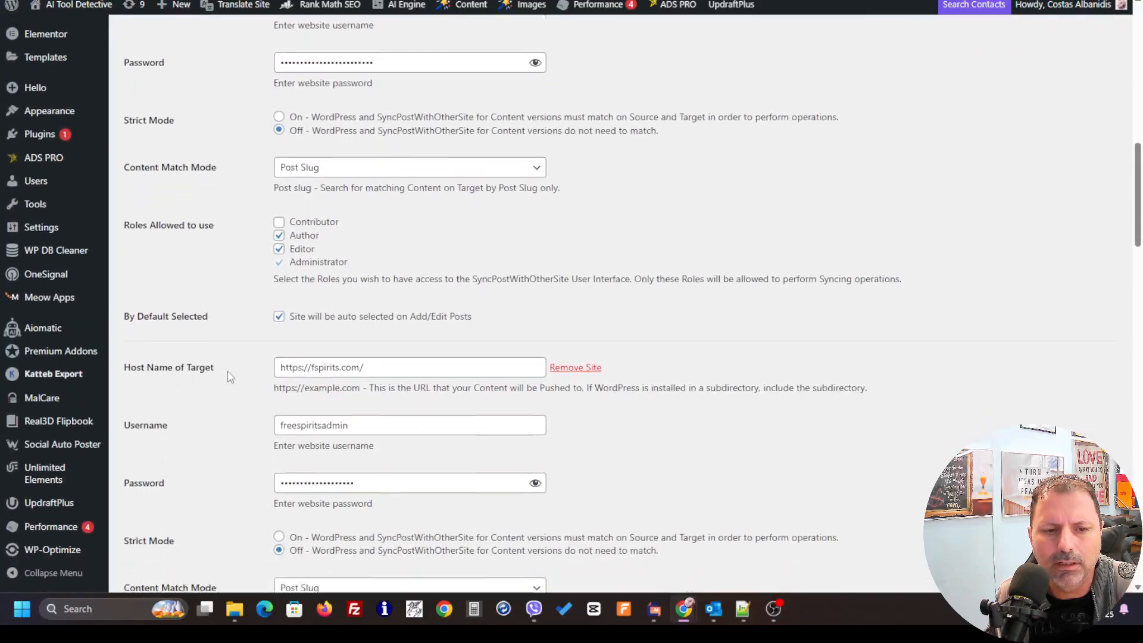
{"action": "scroll", "coordinate": [238, 416], "scroll_direction": "down", "scroll_amount": 2}
{"action": "scroll", "coordinate": [232, 411], "scroll_direction": "down", "scroll_amount": 2}
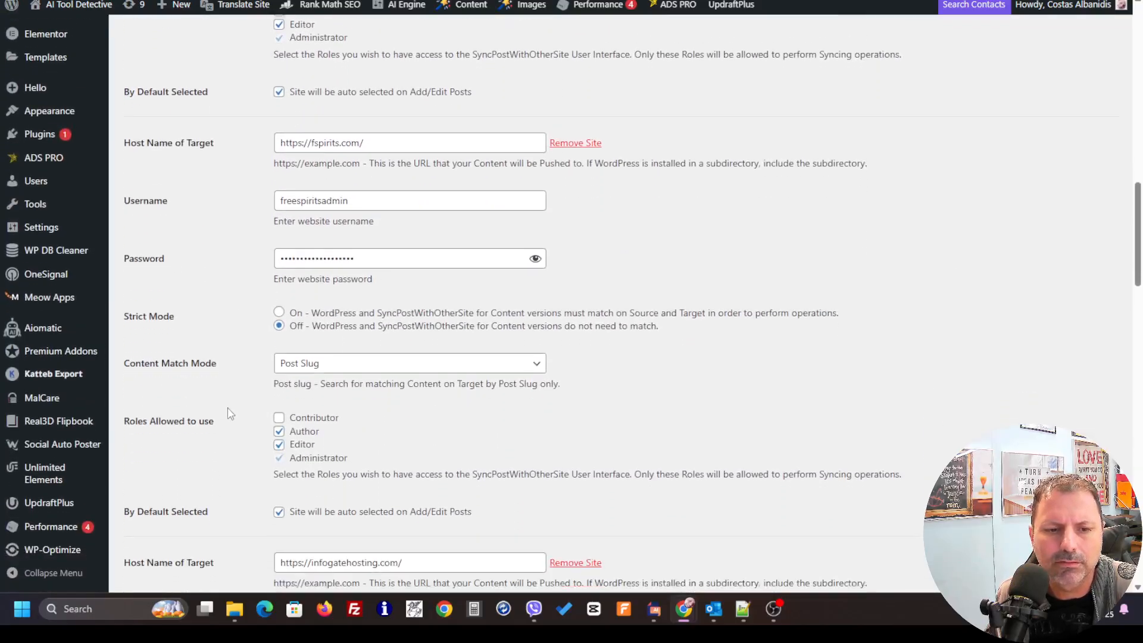
{"action": "scroll", "coordinate": [217, 402], "scroll_direction": "down", "scroll_amount": 4}
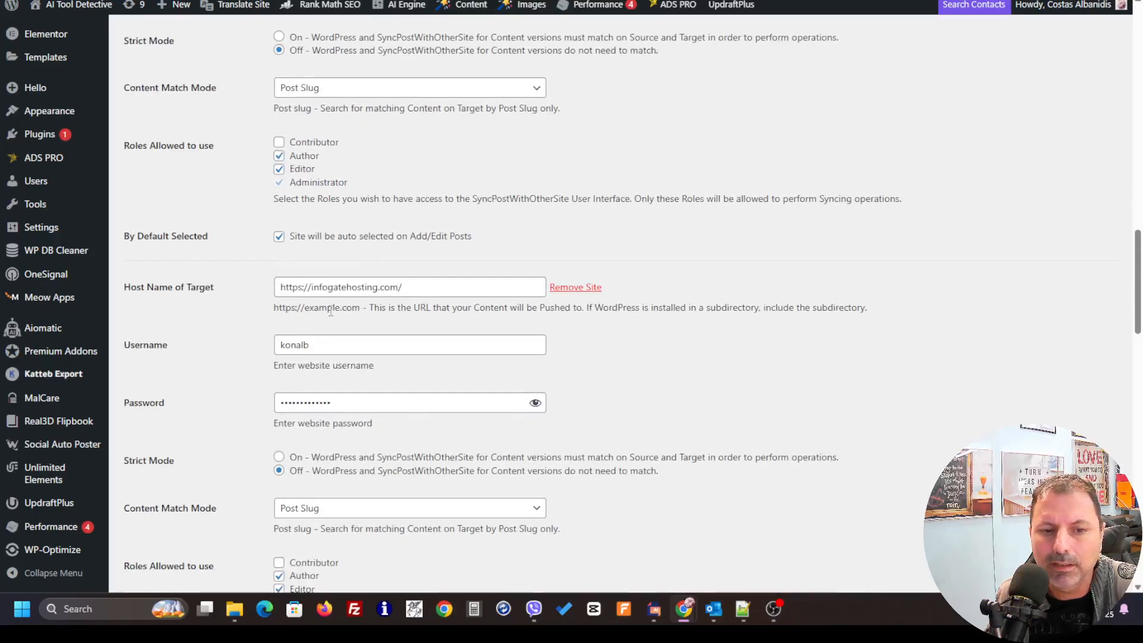
{"action": "scroll", "coordinate": [237, 377], "scroll_direction": "down", "scroll_amount": 5}
{"action": "scroll", "coordinate": [217, 381], "scroll_direction": "down", "scroll_amount": 1}
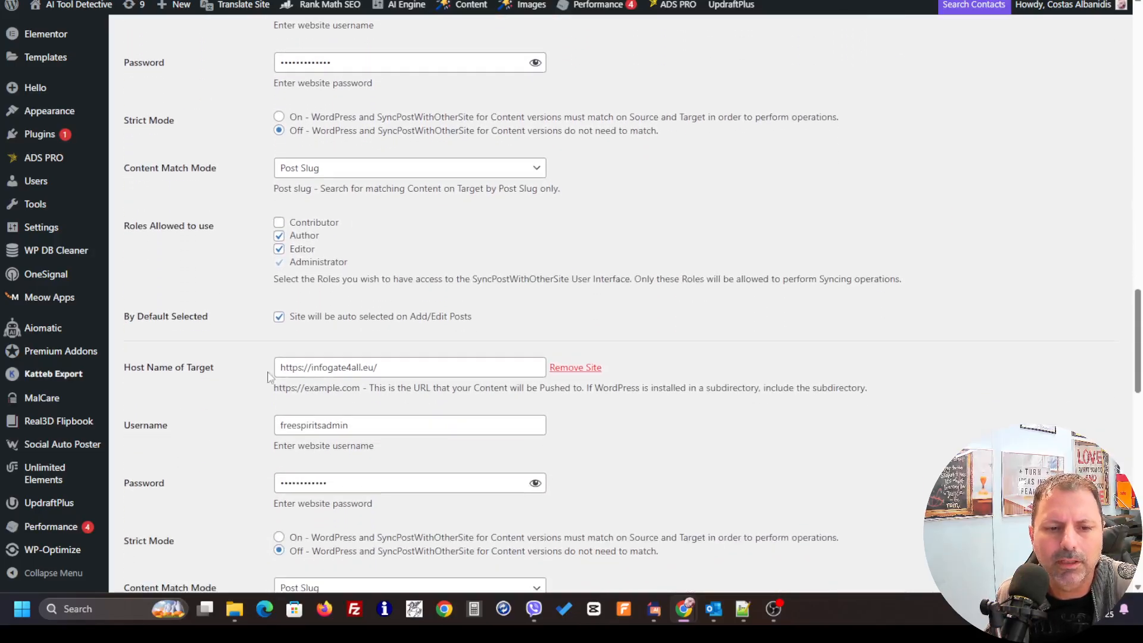
{"action": "scroll", "coordinate": [232, 398], "scroll_direction": "down", "scroll_amount": 6}
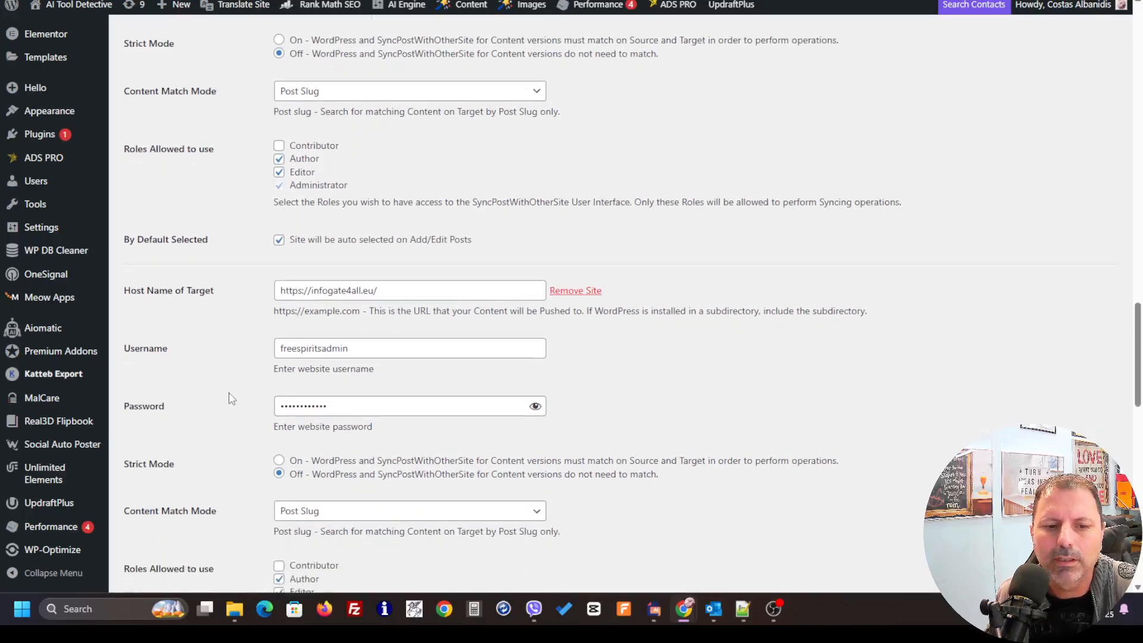
{"action": "scroll", "coordinate": [232, 398], "scroll_direction": "down", "scroll_amount": 1}
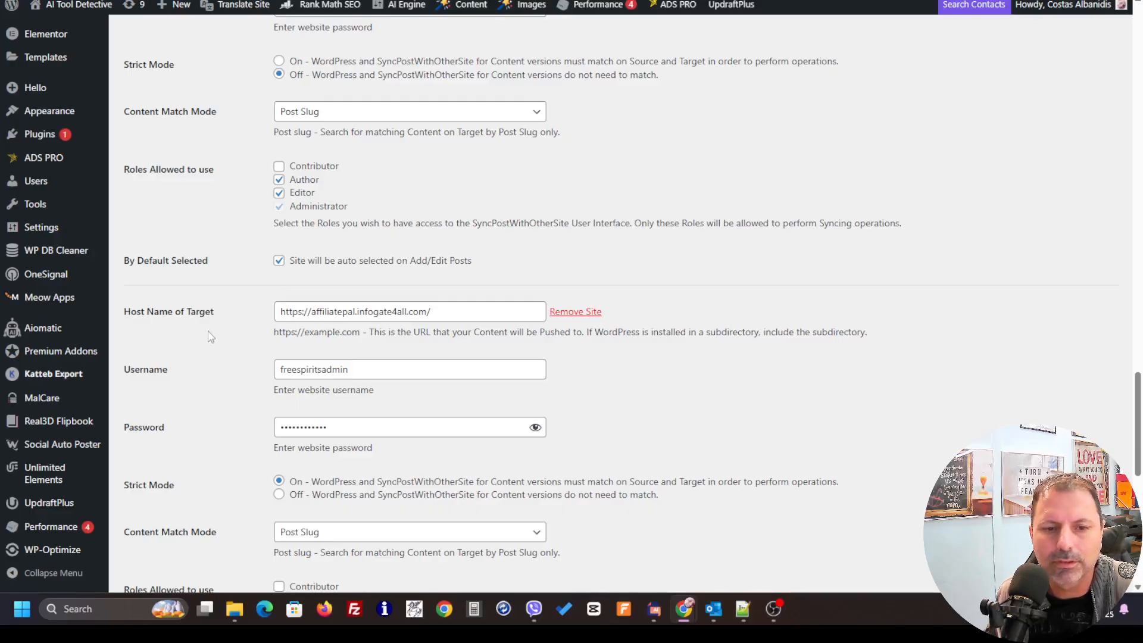
Examine the optional AI settings for title rewriting, SEO excerpts, meta descriptions, keyword research and auto tagging.
{"action": "scroll", "coordinate": [211, 337], "scroll_direction": "down", "scroll_amount": 5}
{"action": "scroll", "coordinate": [209, 337], "scroll_direction": "down", "scroll_amount": 2}
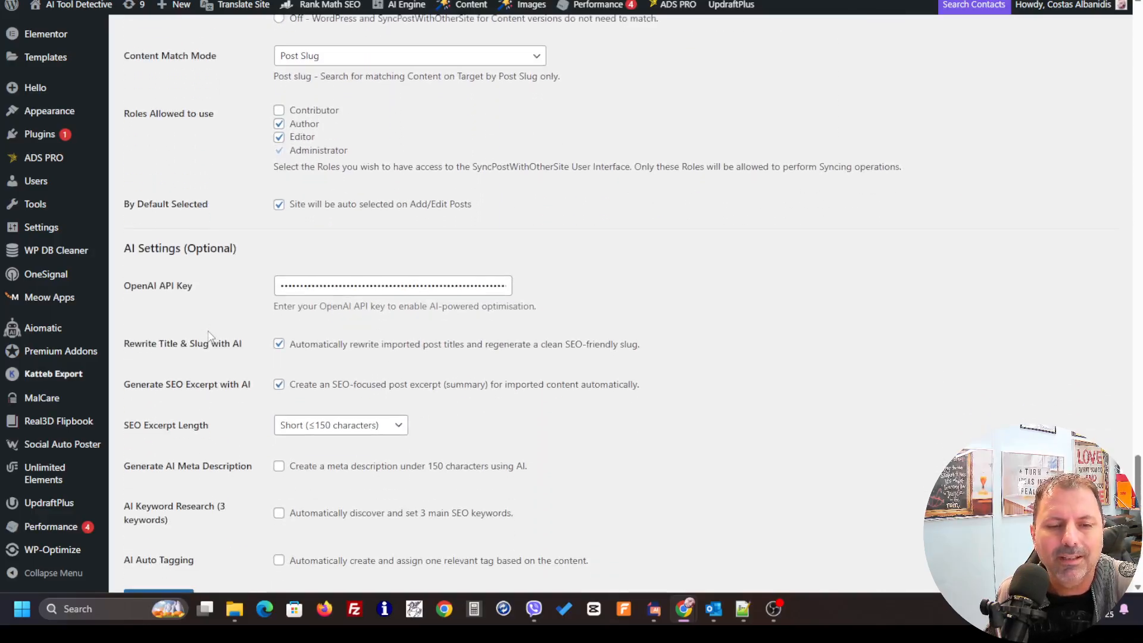
{"action": "scroll", "coordinate": [709, 351], "scroll_direction": "down", "scroll_amount": 1}
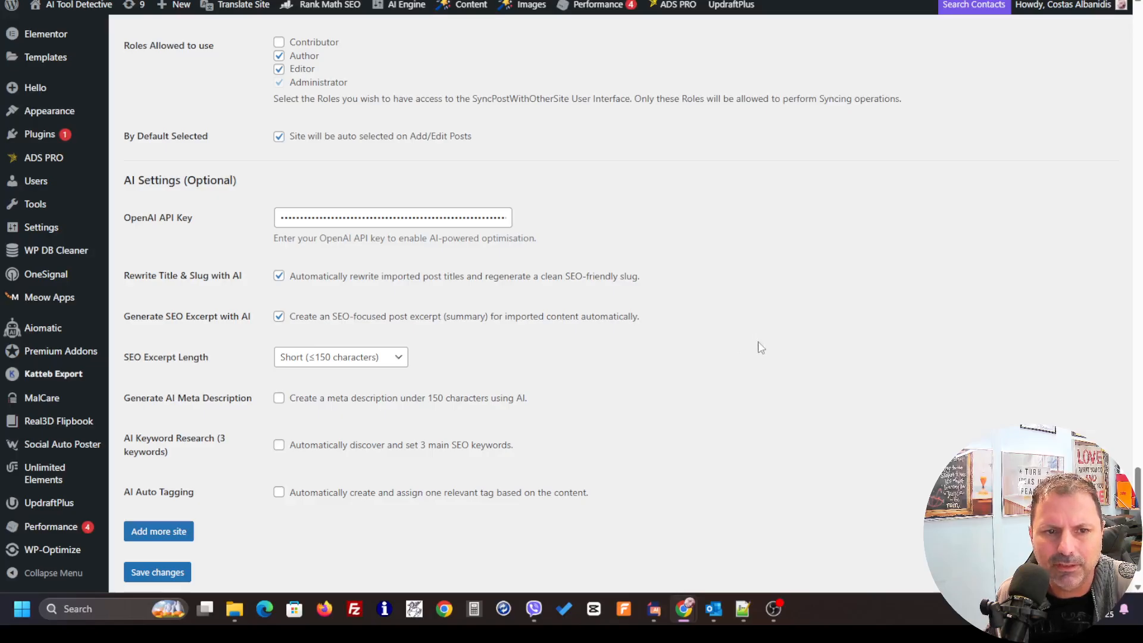
{"action": "scroll", "coordinate": [764, 355], "scroll_direction": "down", "scroll_amount": 1}
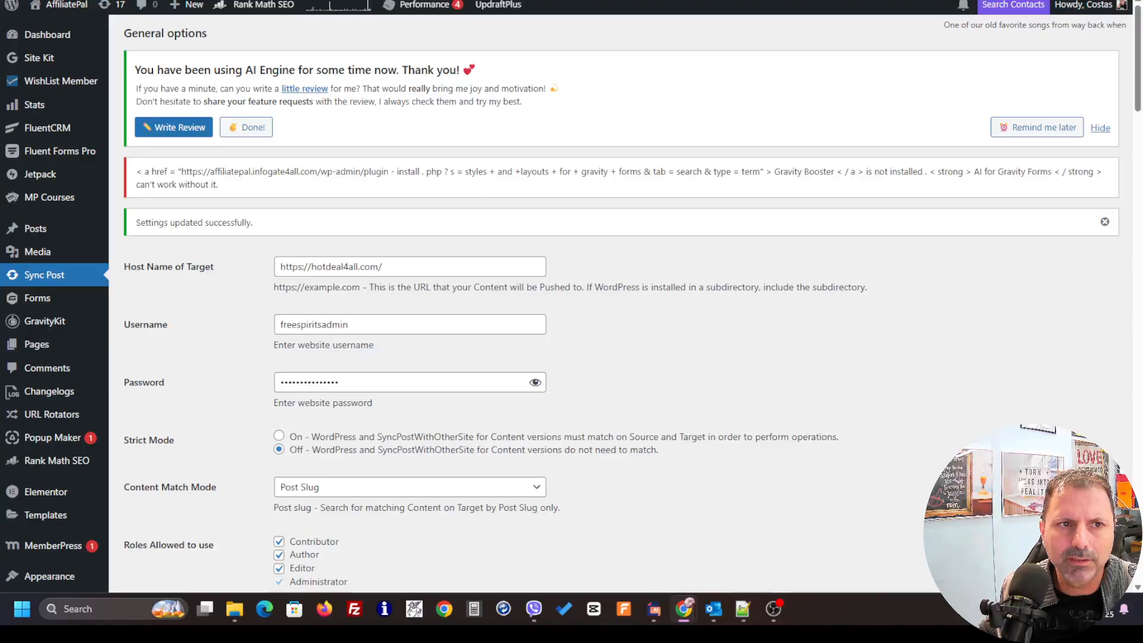
Review the AffiliatePal site's Sync Post settings from the target site entries through to the AI settings.
{"action": "scroll", "coordinate": [691, 343], "scroll_direction": "down", "scroll_amount": 8}
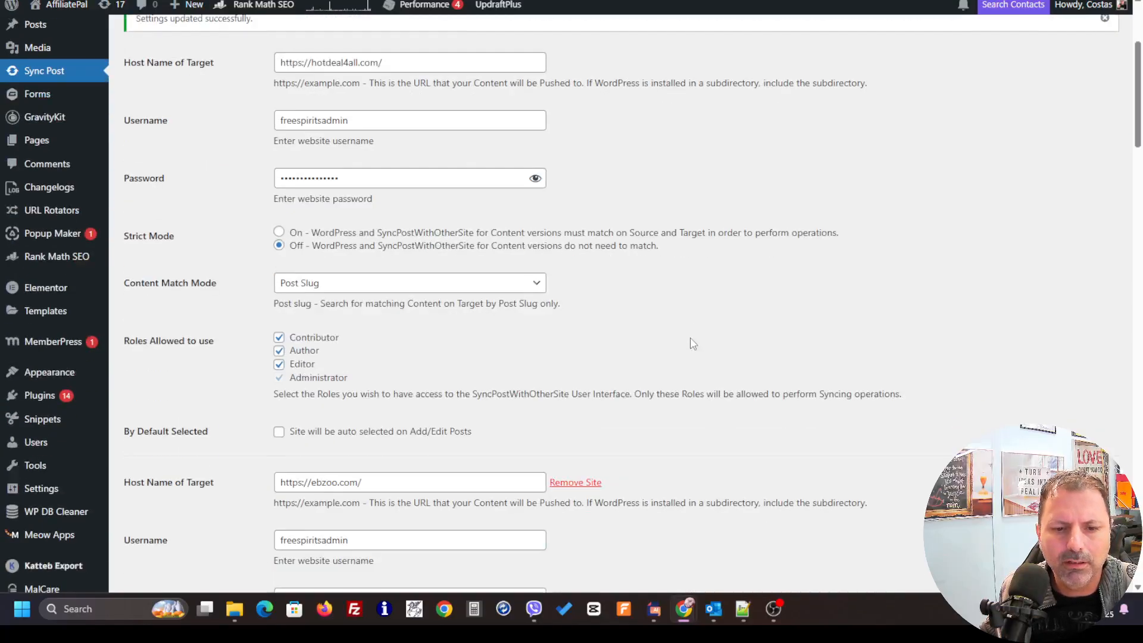
{"action": "scroll", "coordinate": [708, 351], "scroll_direction": "down", "scroll_amount": 17}
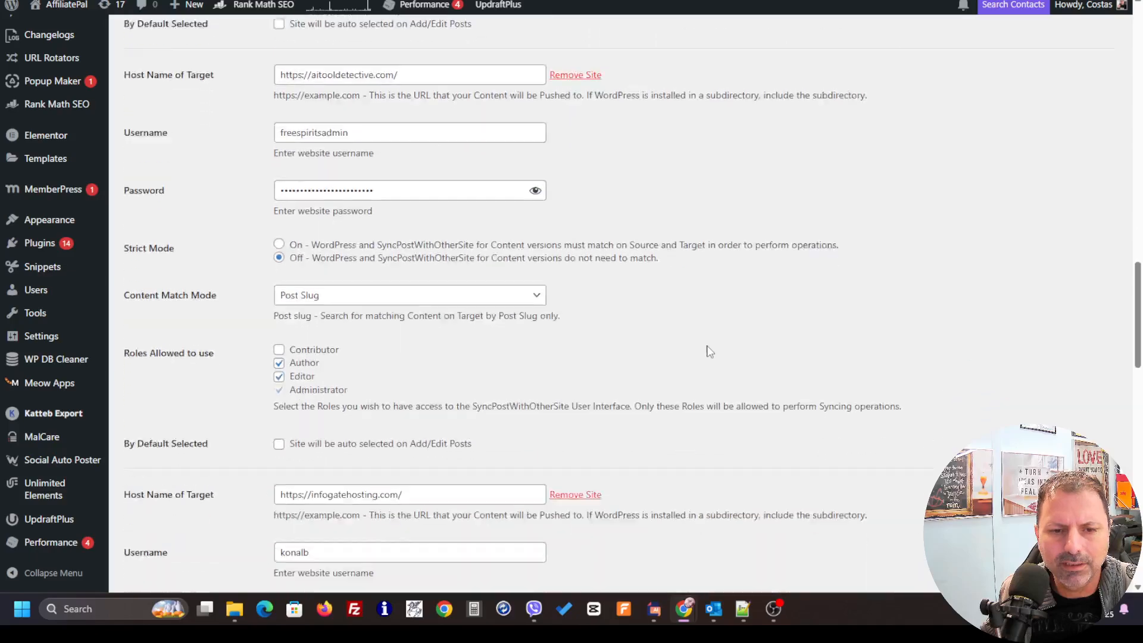
{"action": "scroll", "coordinate": [714, 348], "scroll_direction": "down", "scroll_amount": 15}
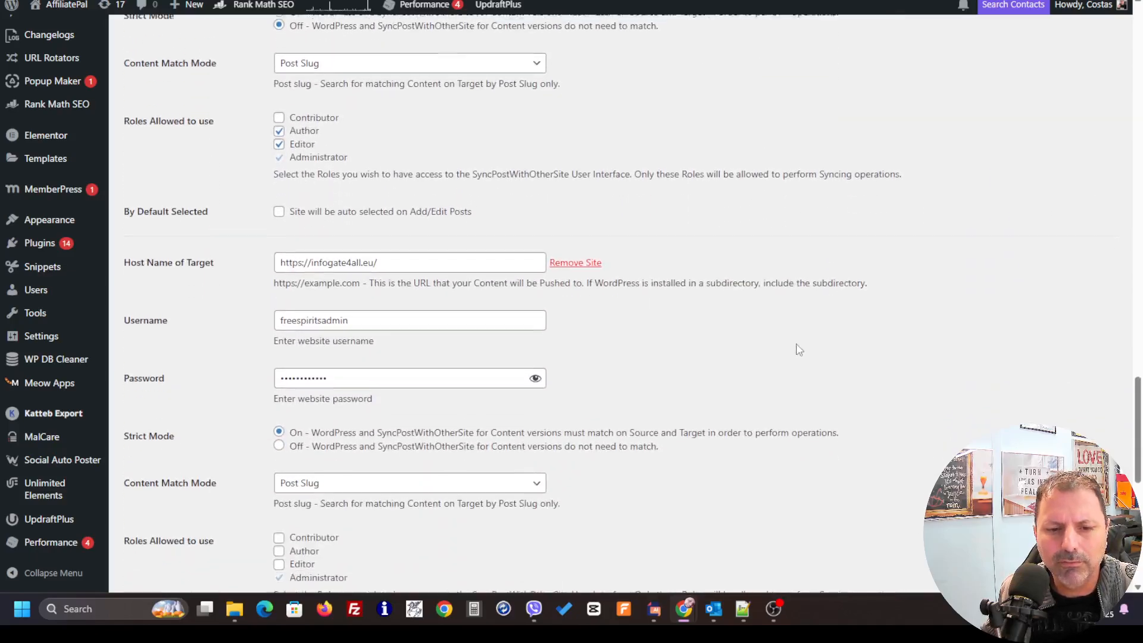
{"action": "scroll", "coordinate": [847, 353], "scroll_direction": "down", "scroll_amount": 5}
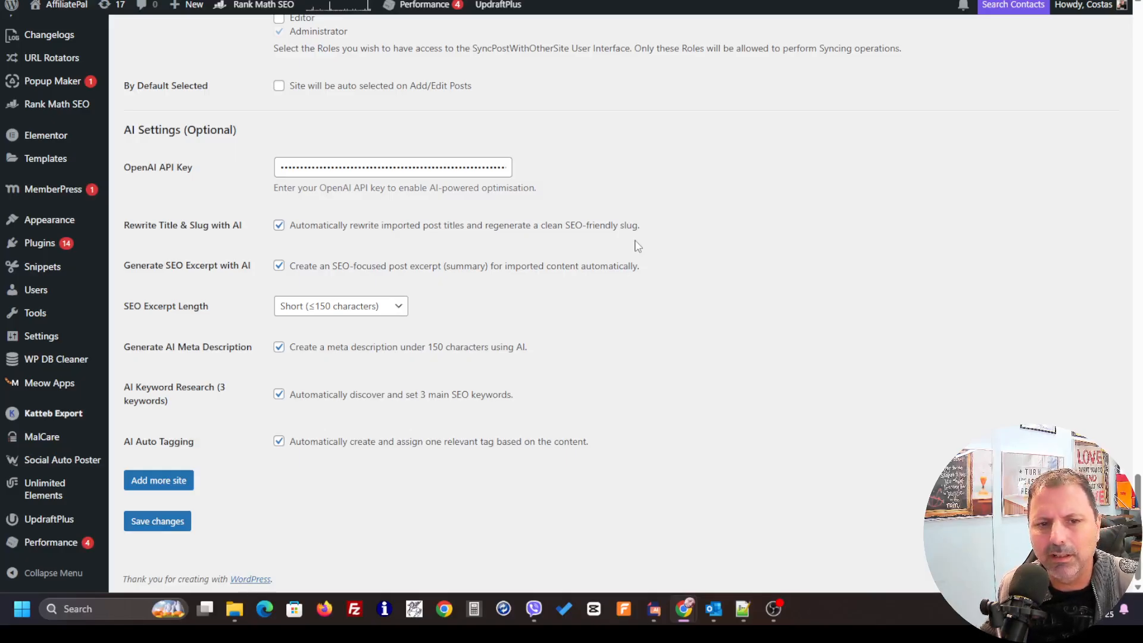
Check the available SEO Excerpt Length options in the AffiliatePal AI settings without changing the selection.
{"action": "left_click", "coordinate": [775, 609]}
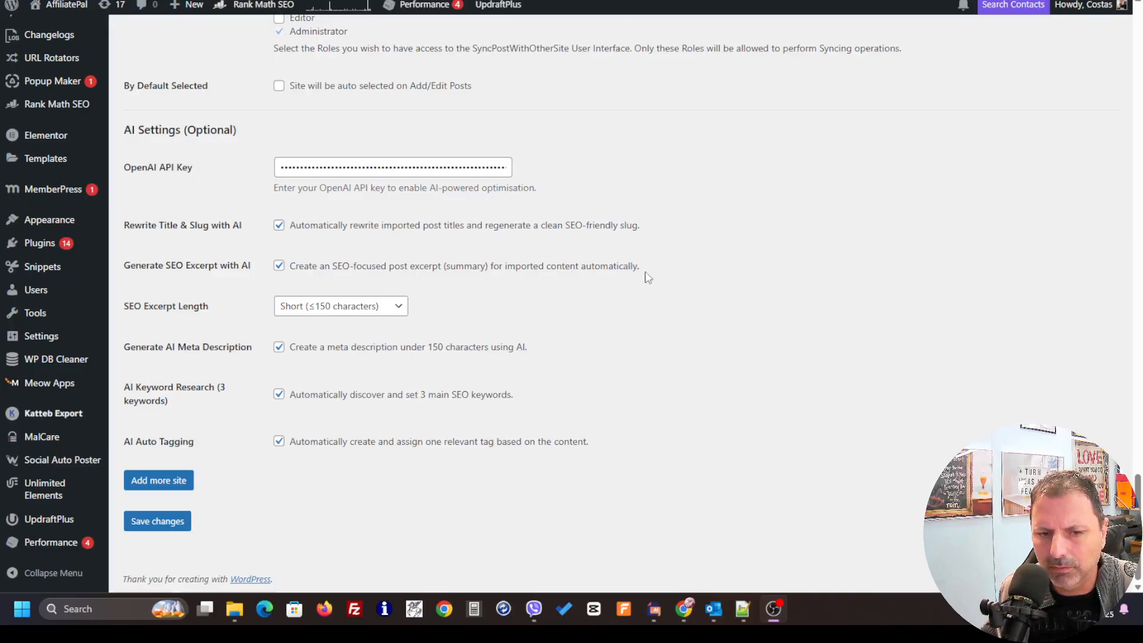
{"action": "left_click", "coordinate": [399, 310]}
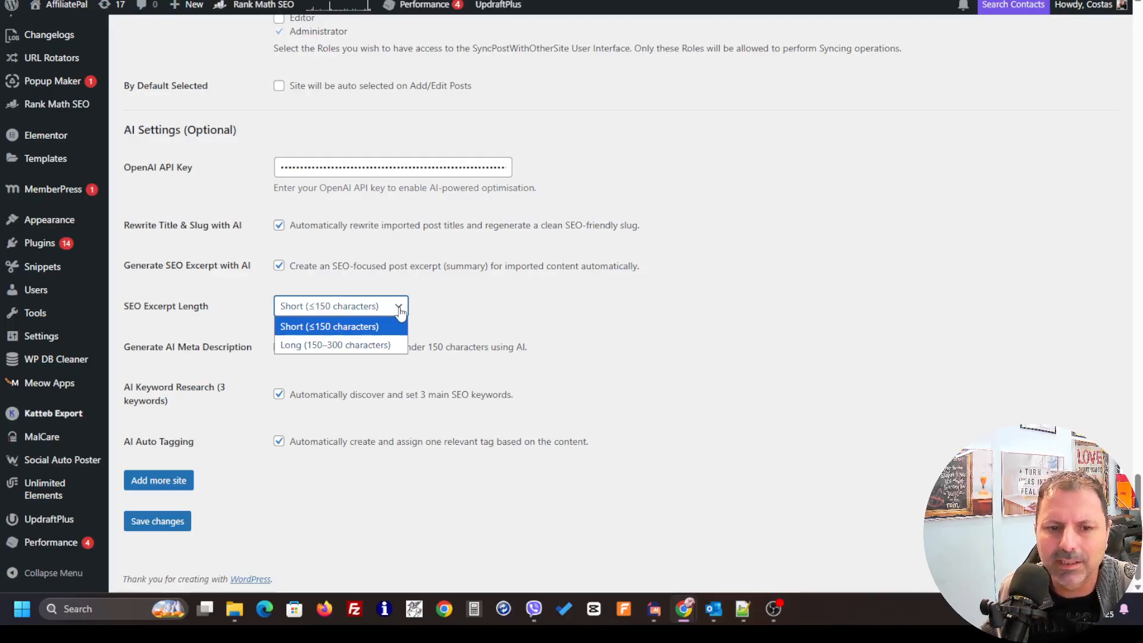
{"action": "left_click", "coordinate": [399, 311]}
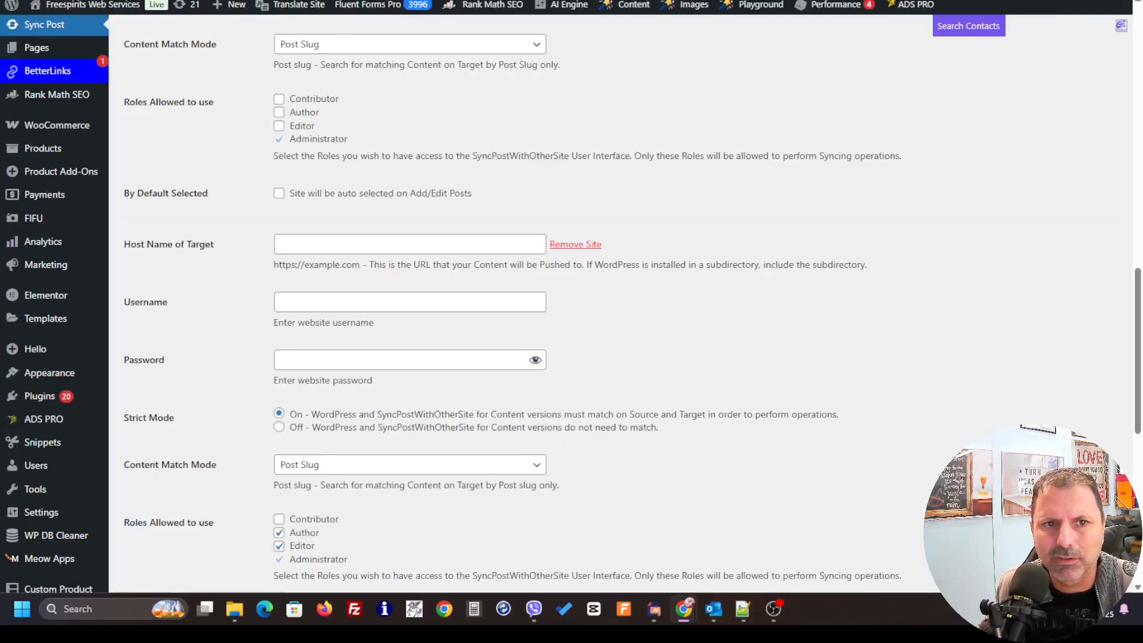
Review the target sites in the Freespirits Web Services Sync Post settings and start a new post.
{"action": "scroll", "coordinate": [191, 280], "scroll_direction": "up", "scroll_amount": 6}
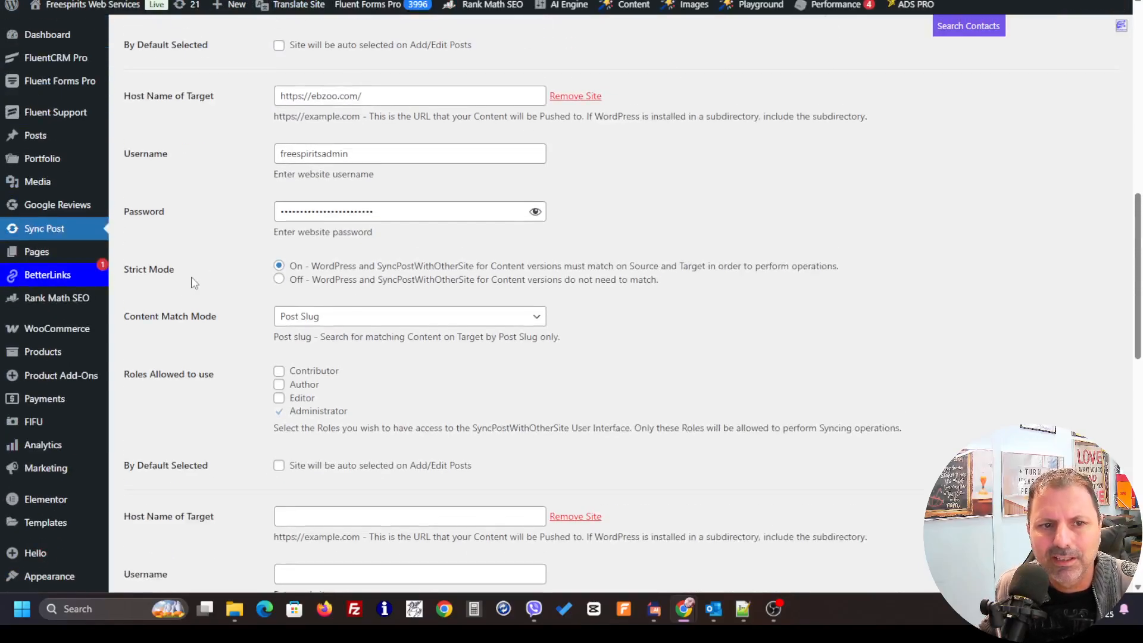
{"action": "scroll", "coordinate": [244, 284], "scroll_direction": "up", "scroll_amount": 2}
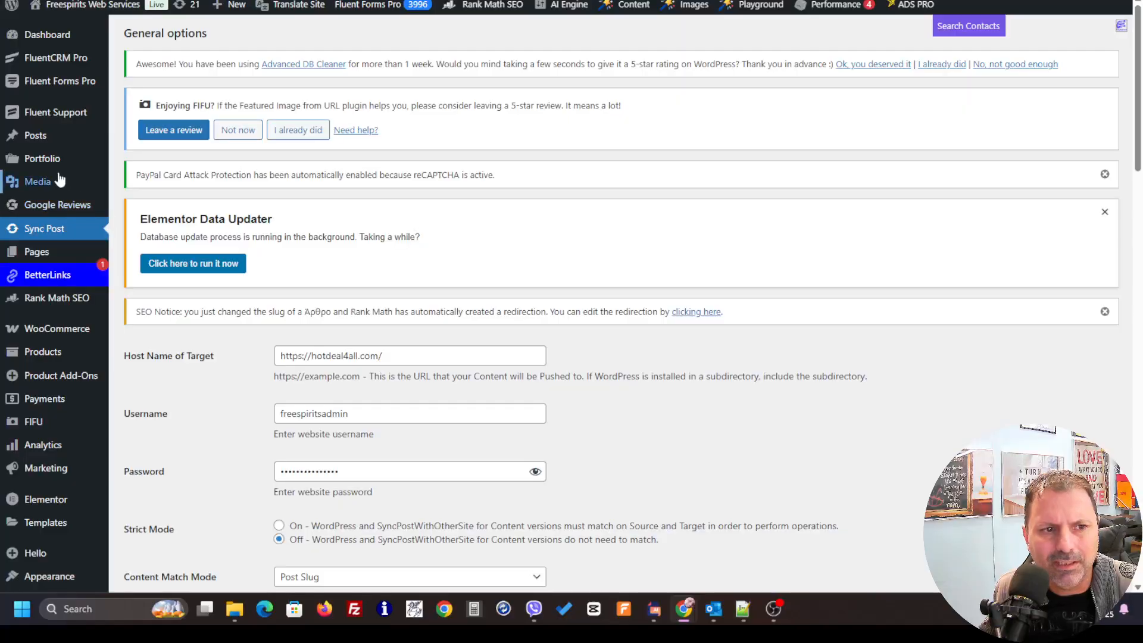
{"action": "mouse_move", "coordinate": [35, 135]}
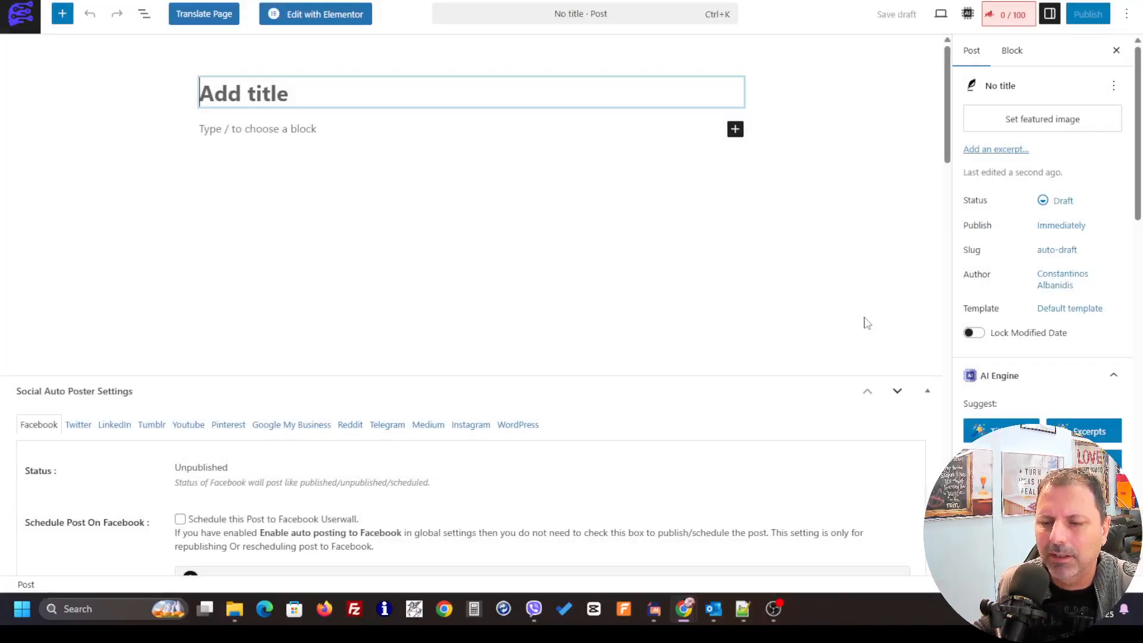
Find the Select Websites options in the new post's settings and examine which target sites can be chosen.
{"action": "scroll", "coordinate": [893, 321], "scroll_direction": "down", "scroll_amount": 5}
{"action": "scroll", "coordinate": [1042, 298], "scroll_direction": "down", "scroll_amount": 8}
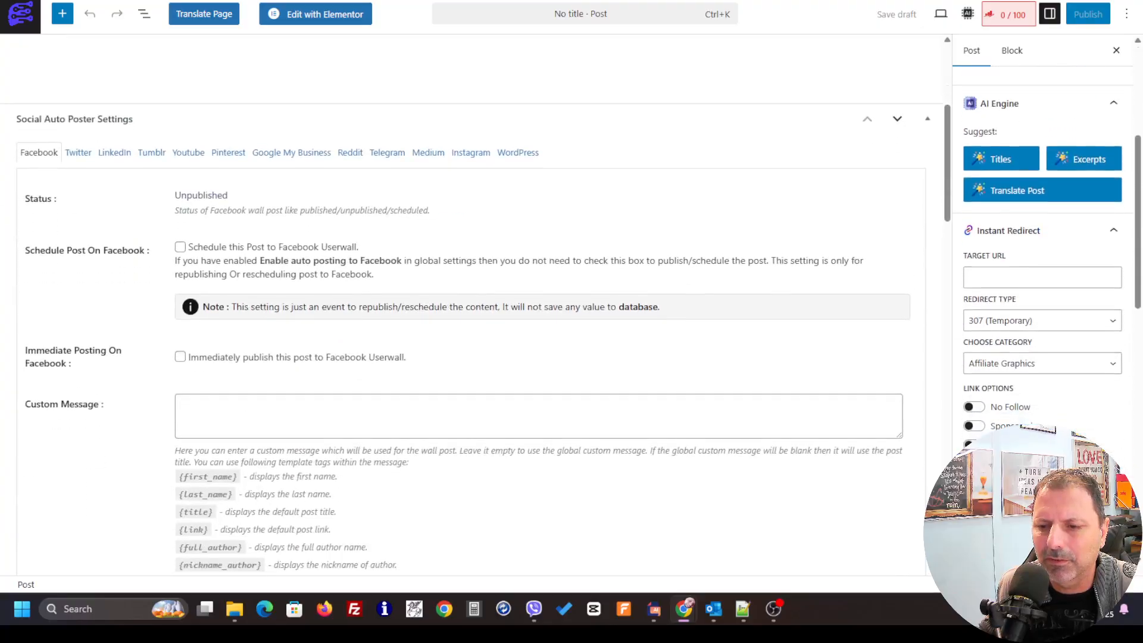
{"action": "scroll", "coordinate": [1041, 262], "scroll_direction": "down", "scroll_amount": 8}
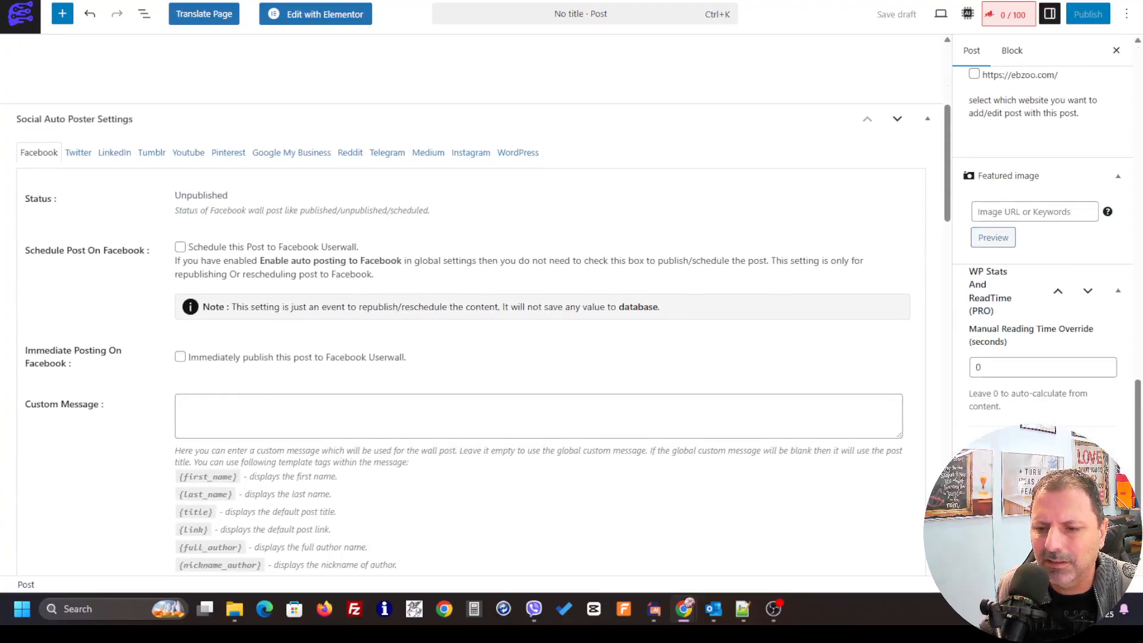
{"action": "scroll", "coordinate": [1042, 250], "scroll_direction": "up", "scroll_amount": 5}
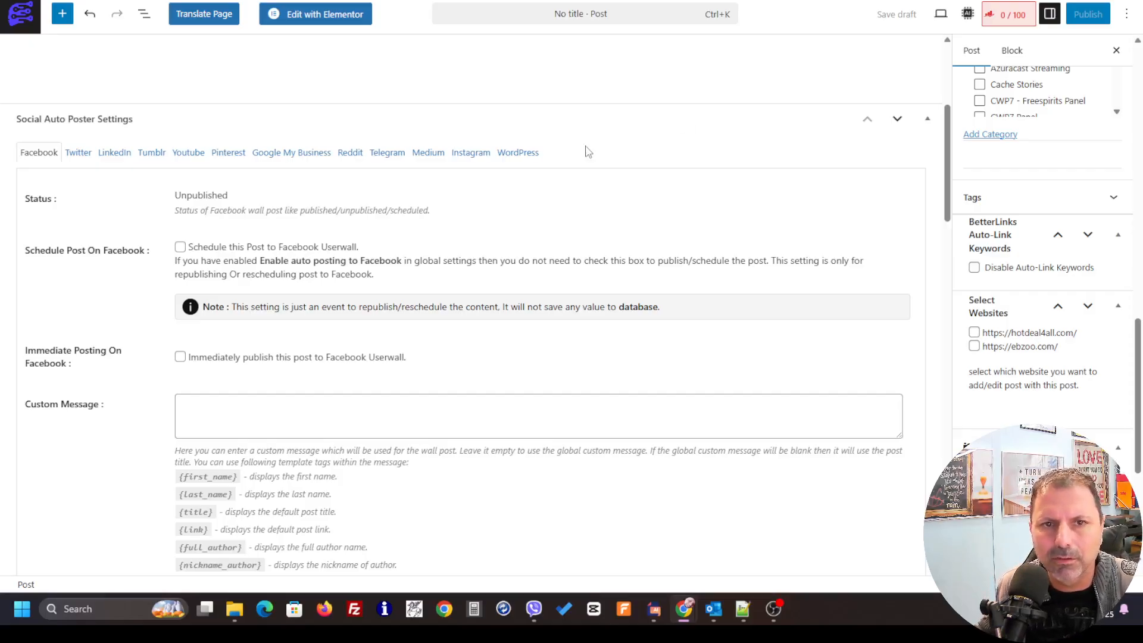
{"action": "scroll", "coordinate": [398, 302], "scroll_direction": "up", "scroll_amount": 3}
{"action": "scroll", "coordinate": [399, 303], "scroll_direction": "up", "scroll_amount": 2}
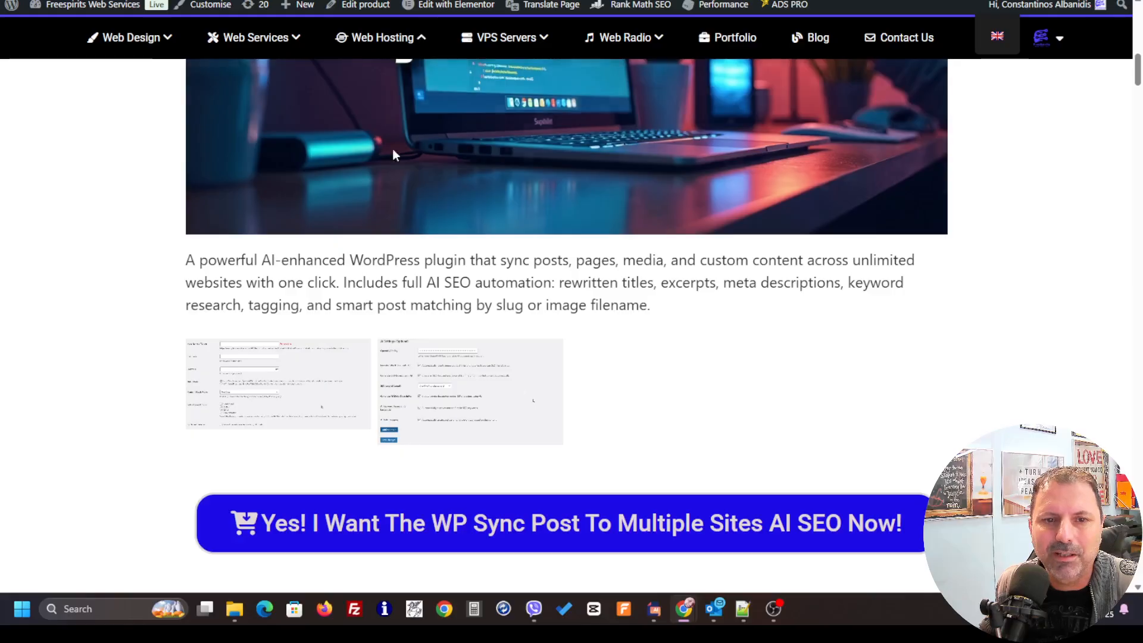
View the WP Sync Posts To Sites banner and description on the plugin's product page.
{"action": "scroll", "coordinate": [393, 155], "scroll_direction": "up", "scroll_amount": 4}
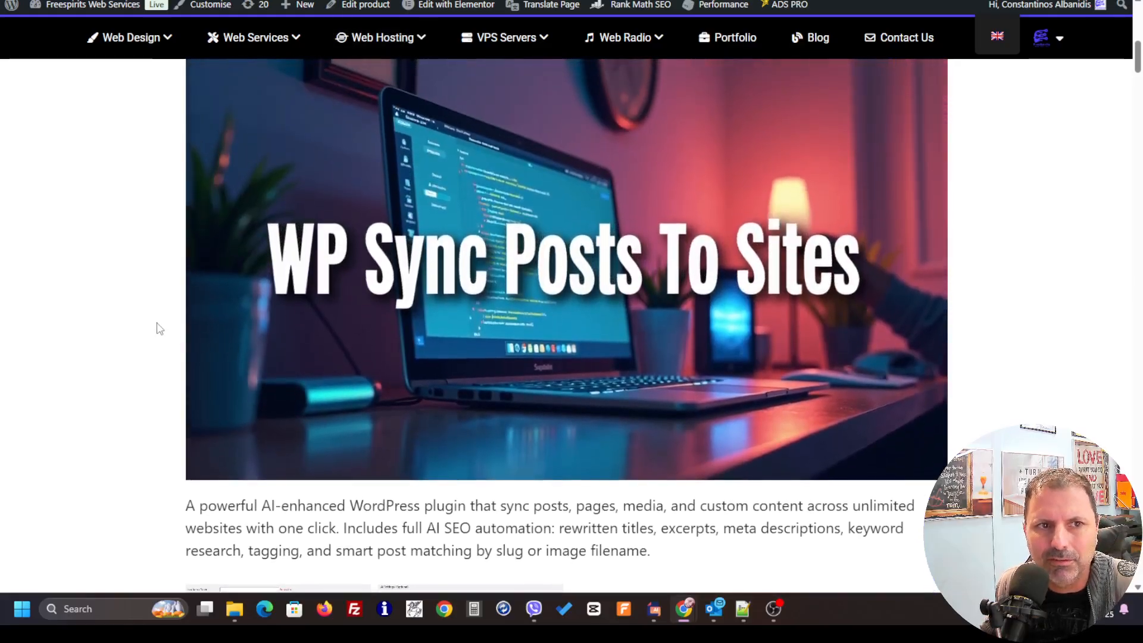
{"action": "scroll", "coordinate": [160, 328], "scroll_direction": "up", "scroll_amount": 1}
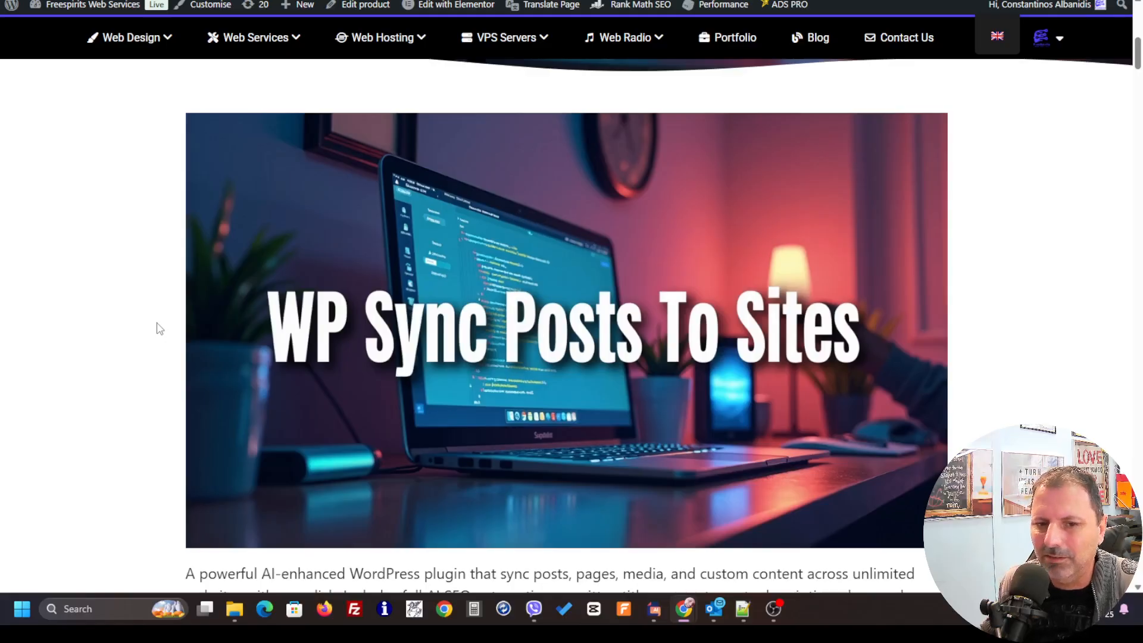
{"action": "scroll", "coordinate": [159, 328], "scroll_direction": "down", "scroll_amount": 1}
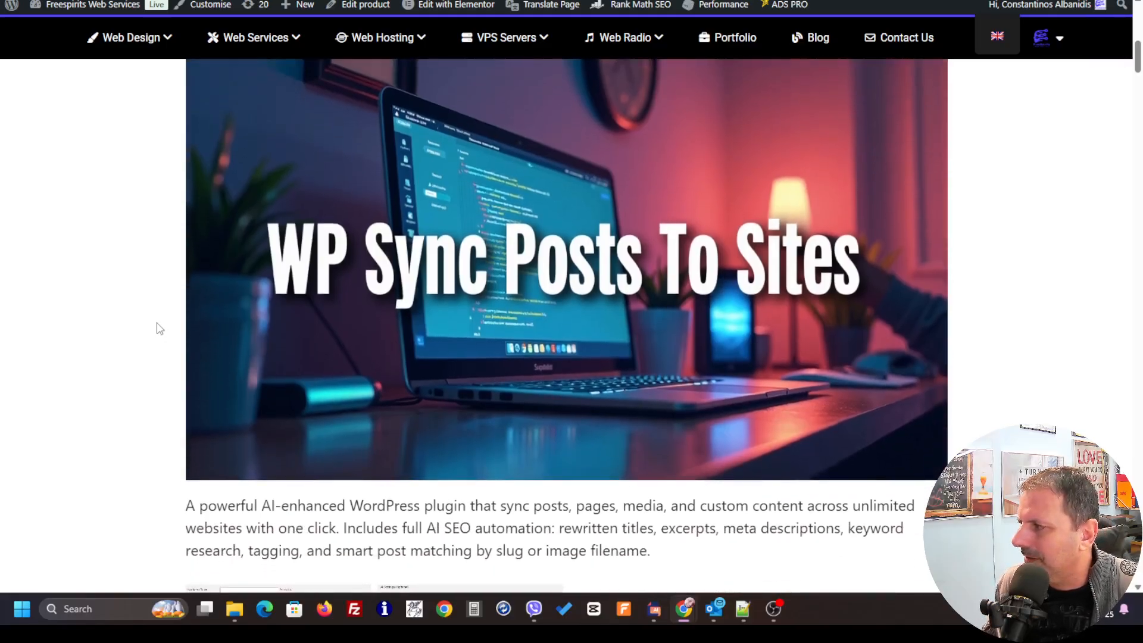